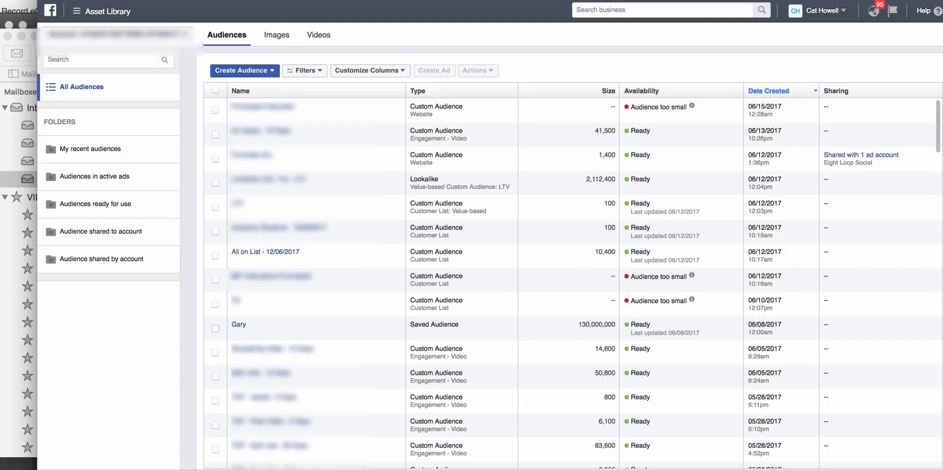
Step: Select the saved audience Gary and the customer list All on List - 12/06/2017, and show their audience overlap
mouse_move(254, 325)
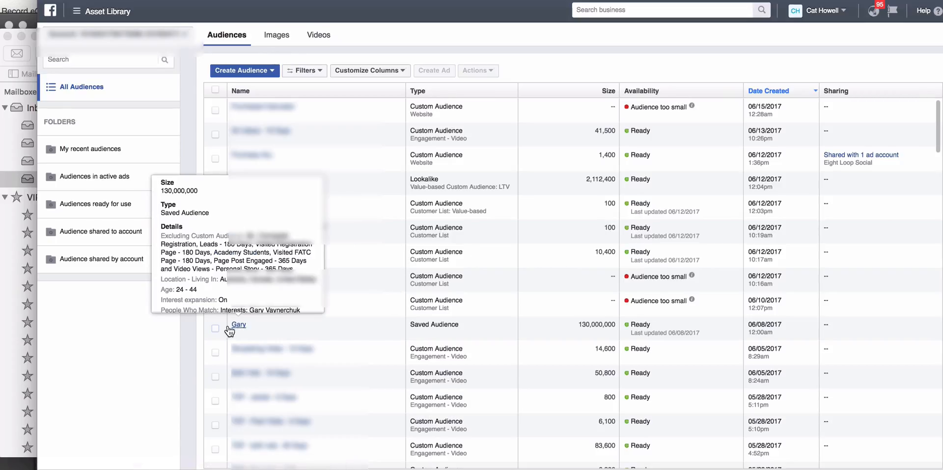
left_click(215, 327)
left_click(215, 255)
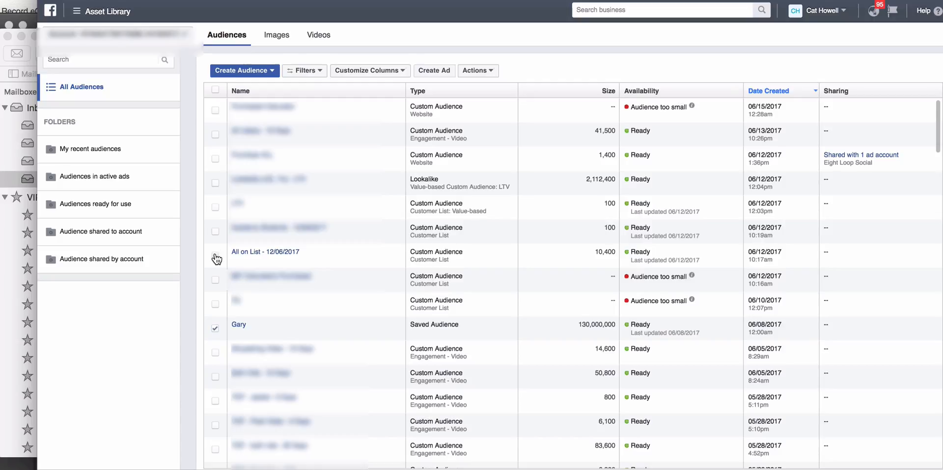
left_click(484, 71)
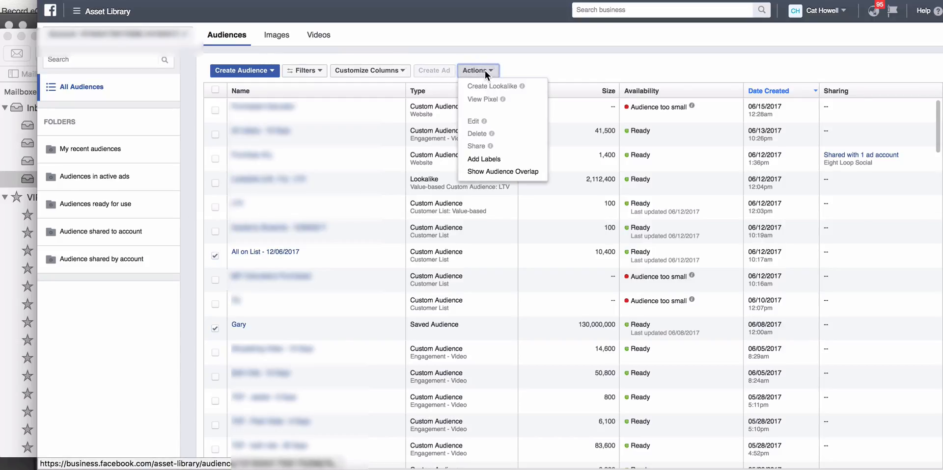
left_click(504, 173)
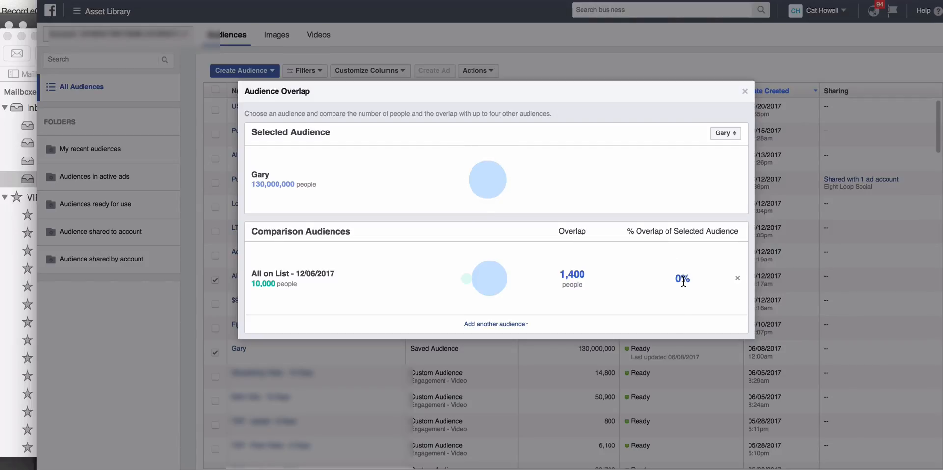
Step: Make All on List - 12/06/2017 the selected audience in the overlap comparison, in place of Gary
left_click_drag(683, 281, 670, 280)
left_click(730, 139)
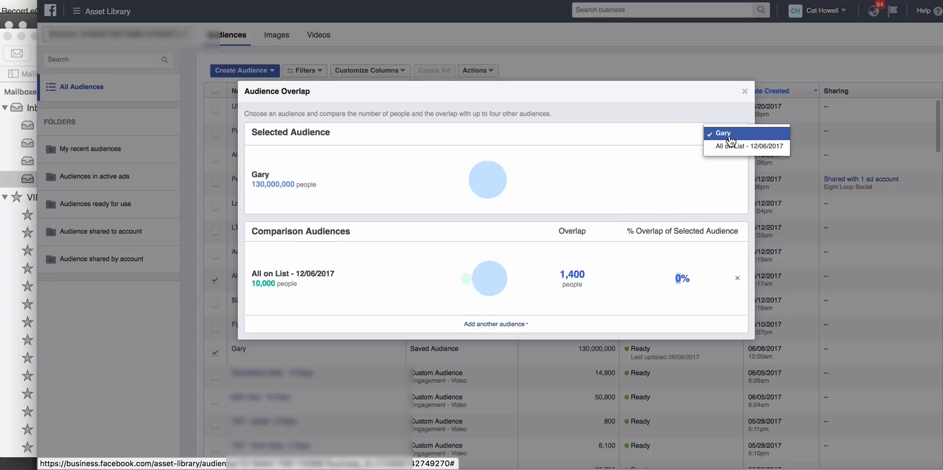
left_click(731, 151)
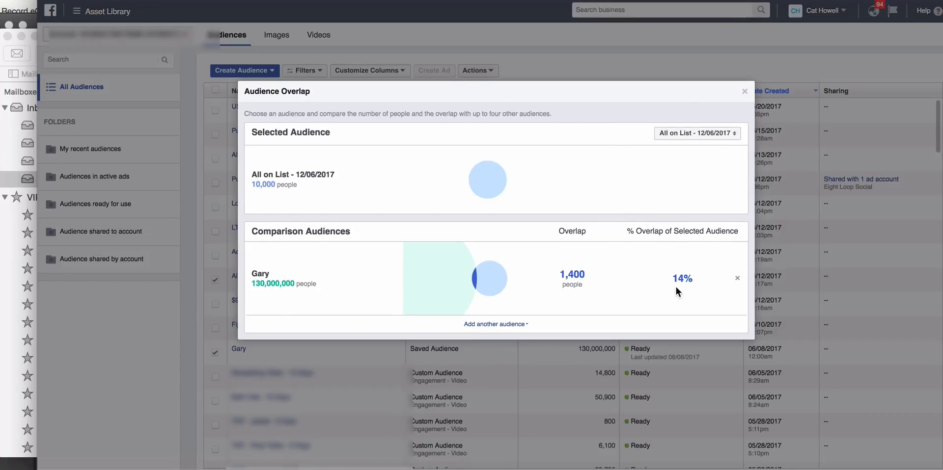
Step: Examine the audience sizes, overlap count and overlap percentage between All on List - 12/06/2017 and Gary, and close the comparison
left_click_drag(692, 278, 665, 278)
left_click_drag(590, 274, 553, 274)
left_click_drag(251, 176, 349, 177)
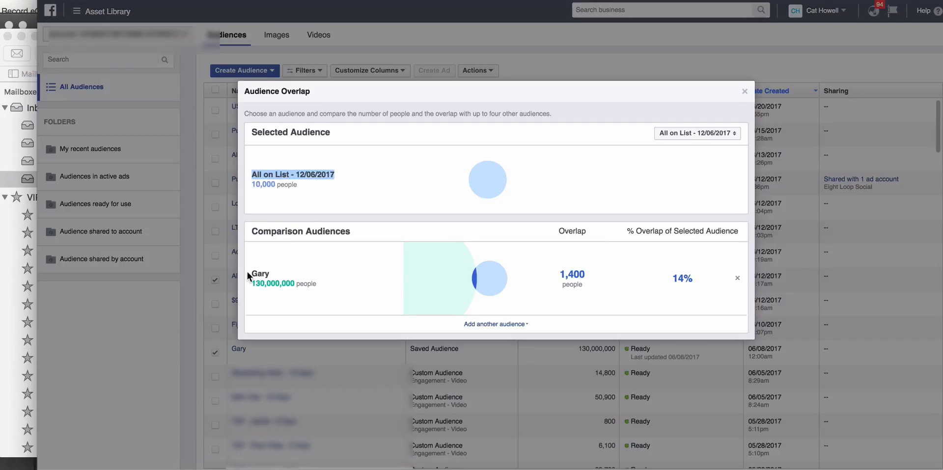
left_click_drag(246, 272, 282, 273)
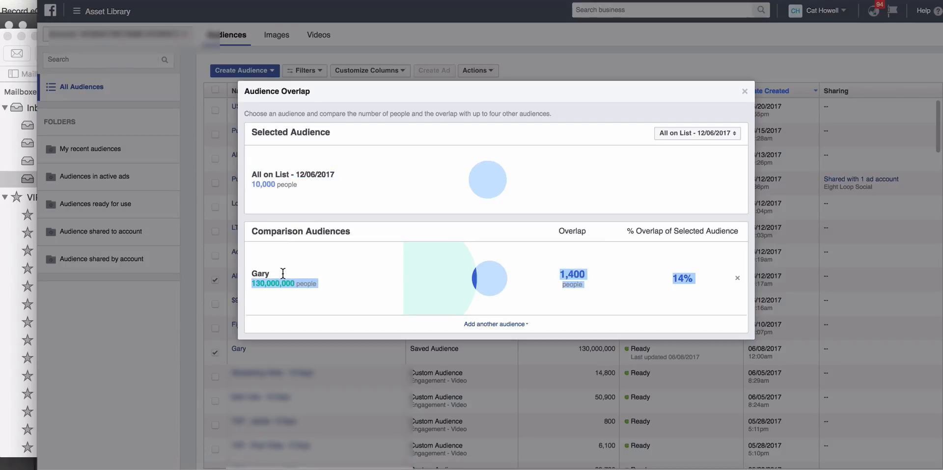
left_click(251, 275)
left_click_drag(251, 274, 280, 284)
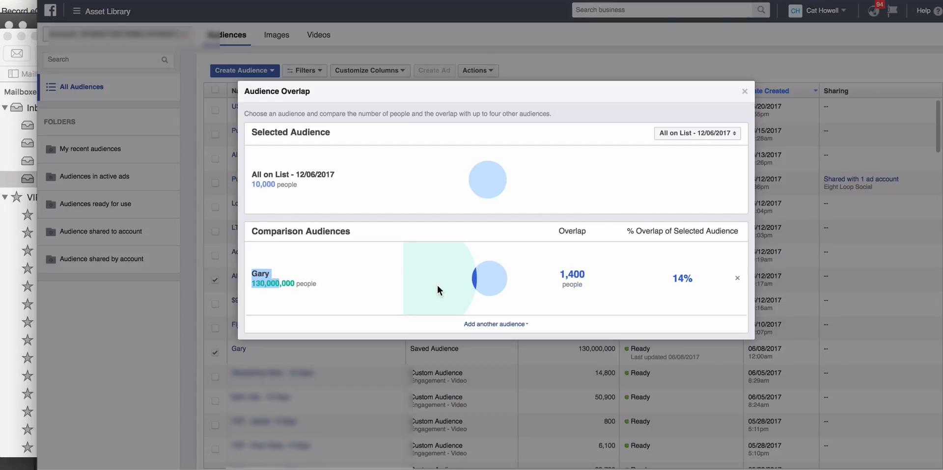
left_click_drag(672, 278, 696, 281)
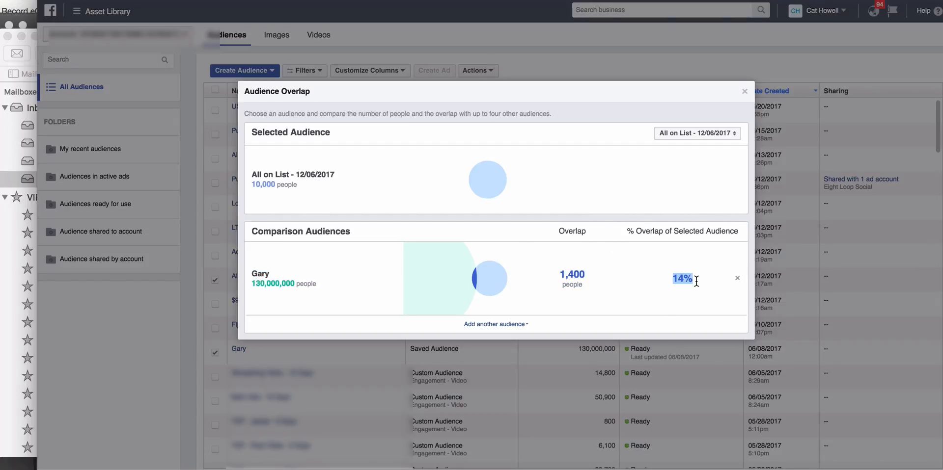
left_click_drag(249, 184, 301, 186)
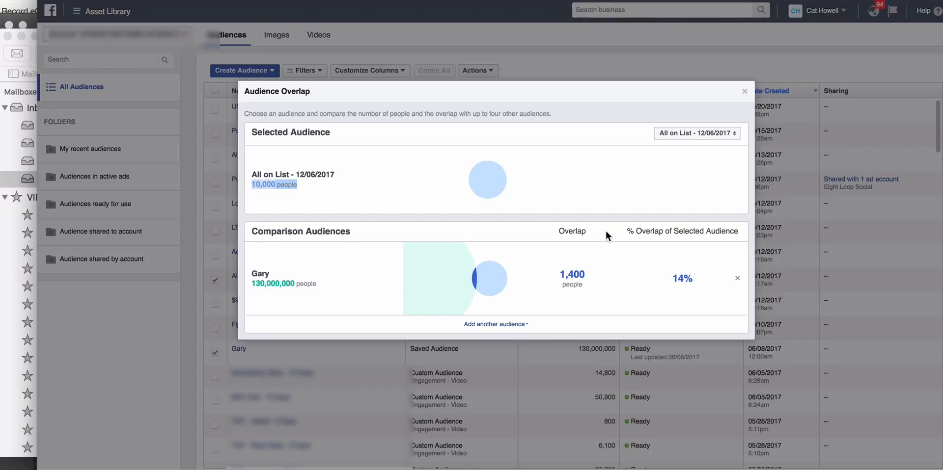
left_click_drag(586, 273, 556, 275)
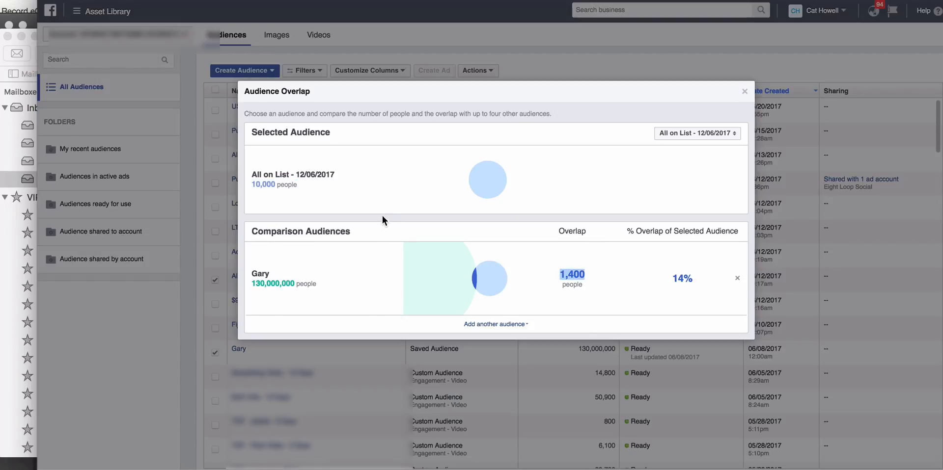
left_click(323, 186)
left_click(622, 189)
left_click(744, 94)
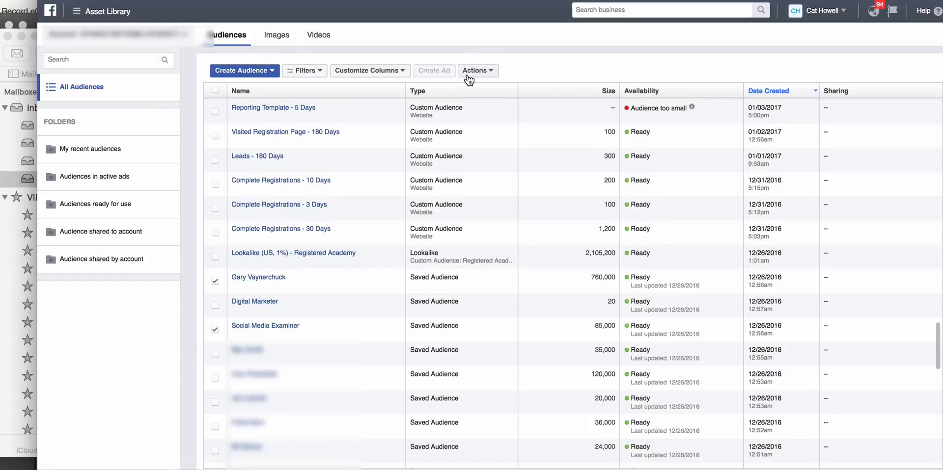
Step: Show the audience overlap between Gary Vaynerchuck and Social Media Examiner, and examine its overlap count and percentage
left_click(489, 74)
left_click(499, 171)
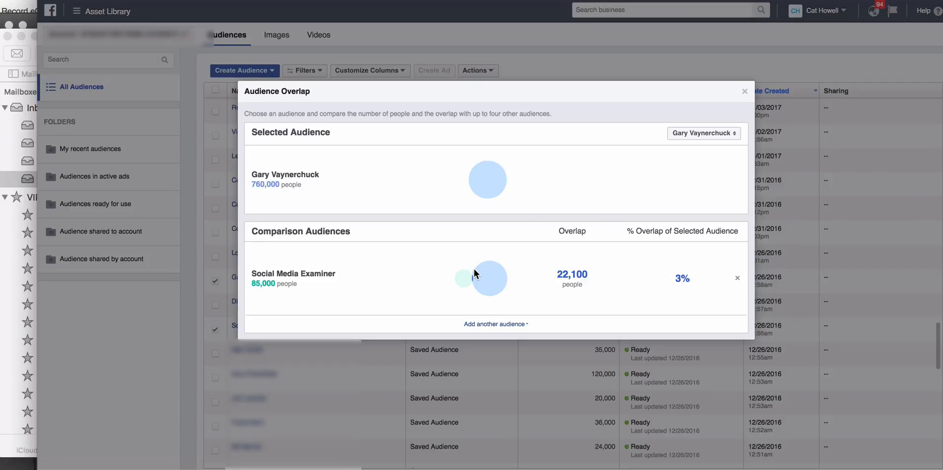
double_click(573, 276)
left_click_drag(710, 281, 668, 278)
left_click_drag(337, 273, 360, 286)
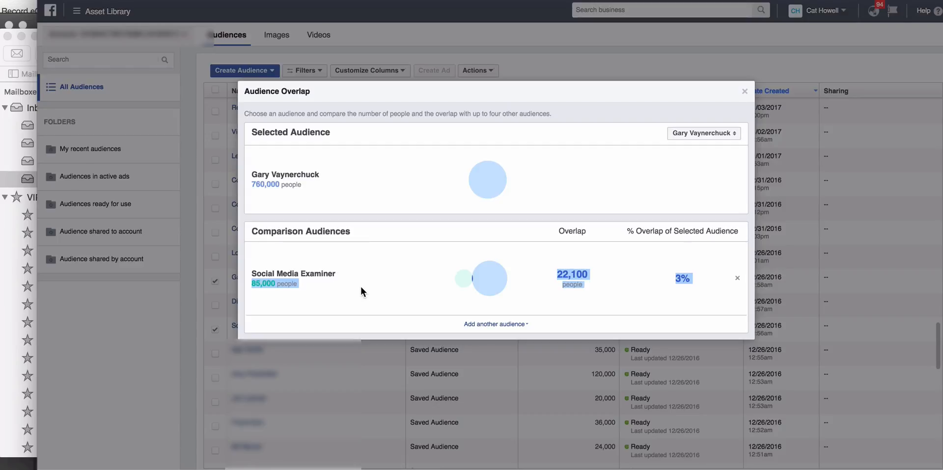
left_click(700, 302)
mouse_move(697, 279)
left_mouse_down()
mouse_move(658, 277)
mouse_move(695, 278)
left_mouse_up()
left_click(682, 278)
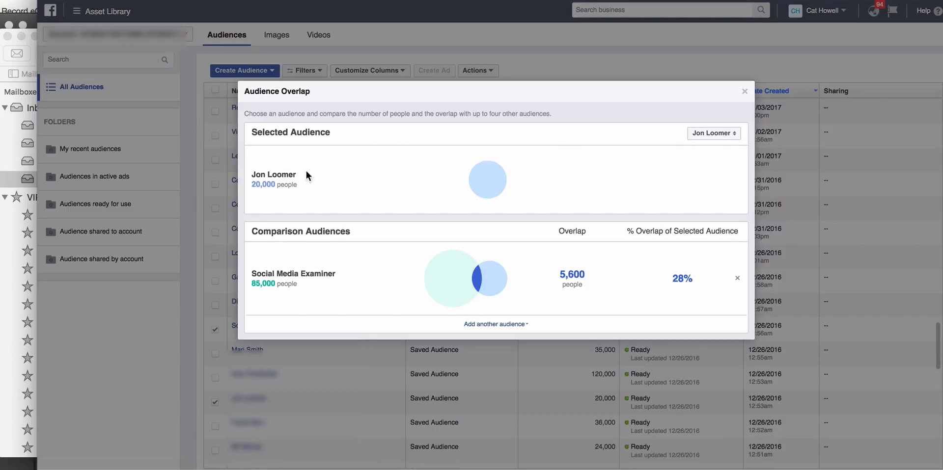
Step: Examine the audience sizes, overlap count and overlap percentage between Jon Loomer and Social Media Examiner, and close the comparison
left_click_drag(251, 175, 309, 180)
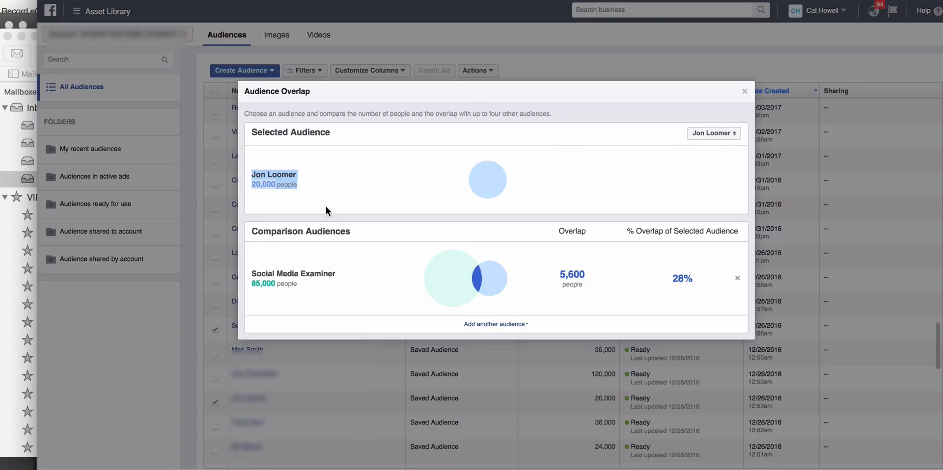
left_click_drag(251, 274, 381, 255)
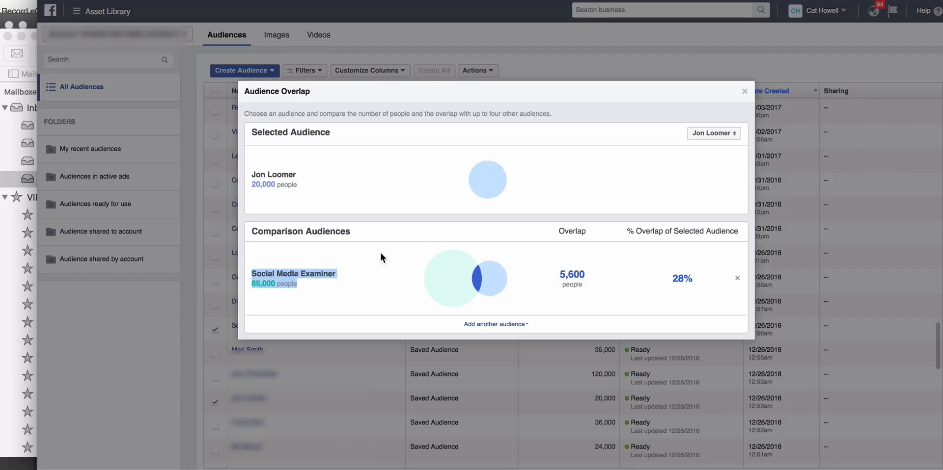
left_click_drag(591, 278, 553, 274)
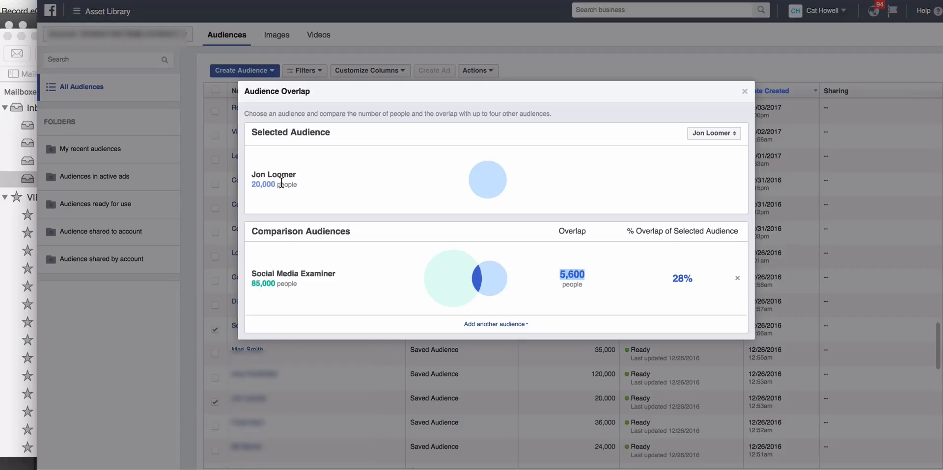
left_click_drag(296, 184, 253, 173)
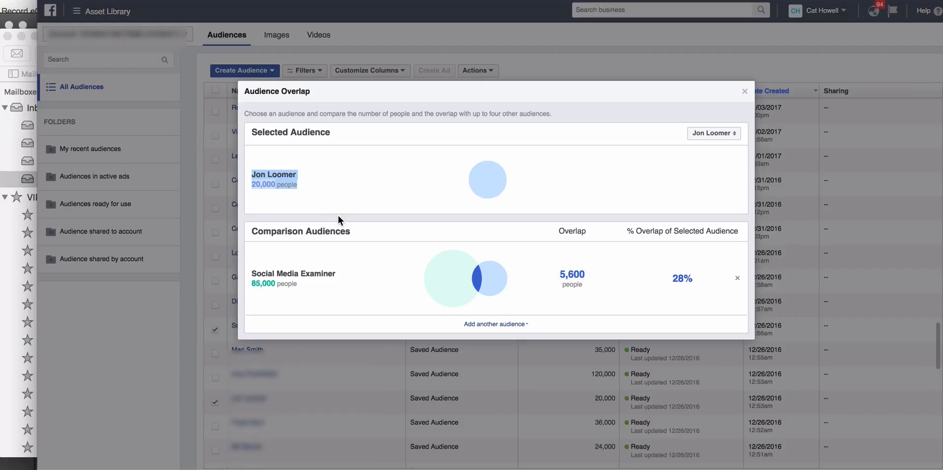
left_click_drag(252, 272, 334, 281)
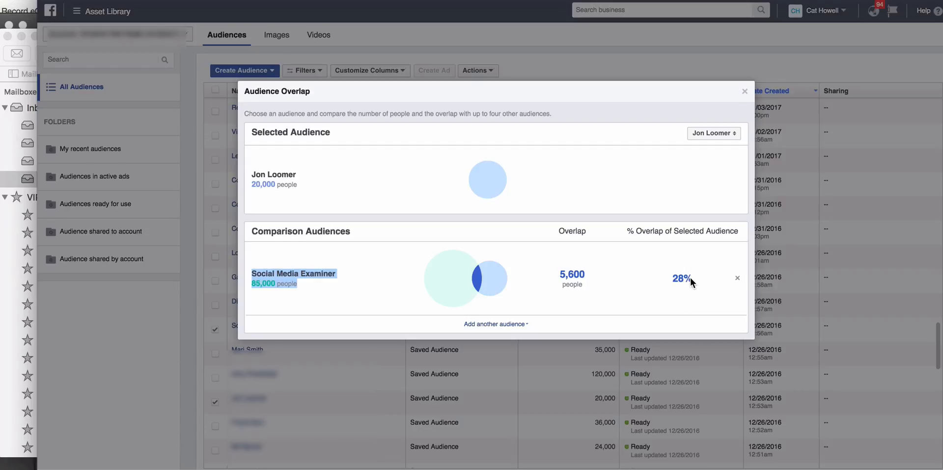
left_click(586, 277)
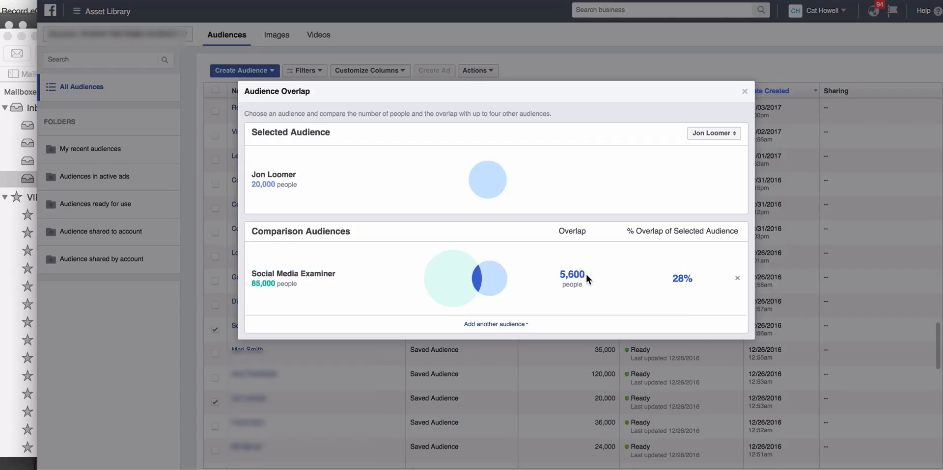
double_click(287, 184)
left_click_drag(689, 280, 665, 279)
left_click_drag(251, 175, 309, 178)
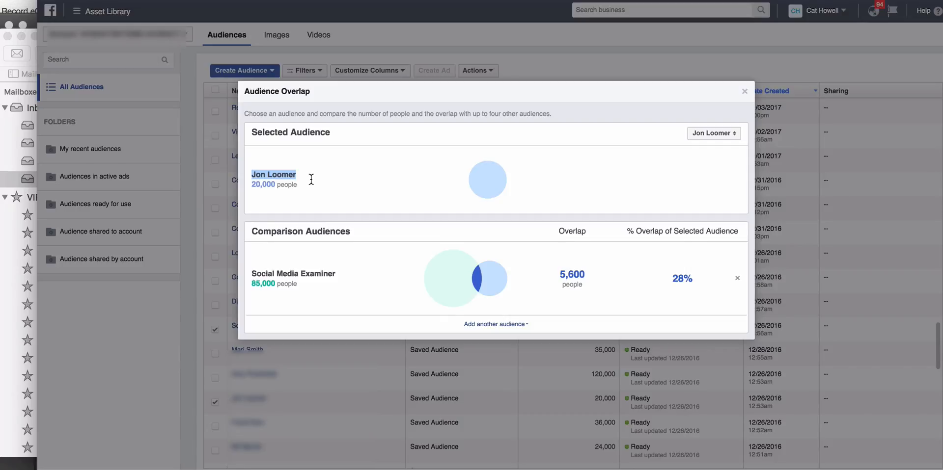
left_click_drag(672, 279, 686, 279)
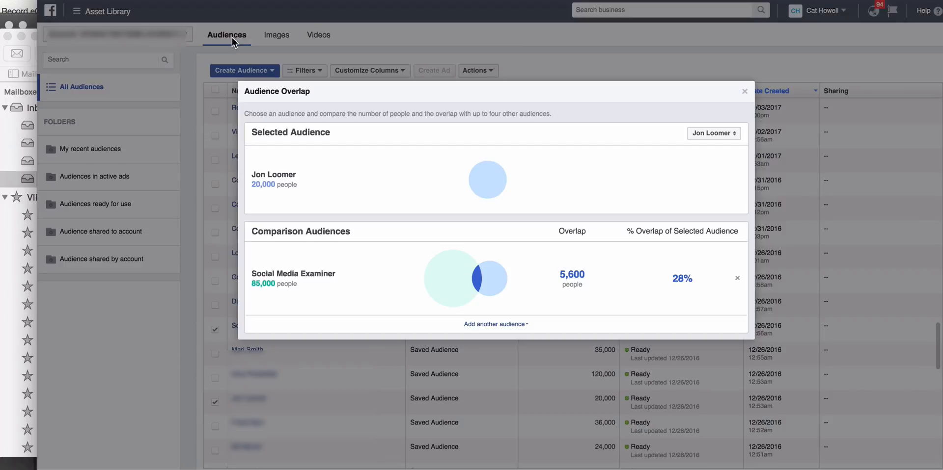
left_click(744, 93)
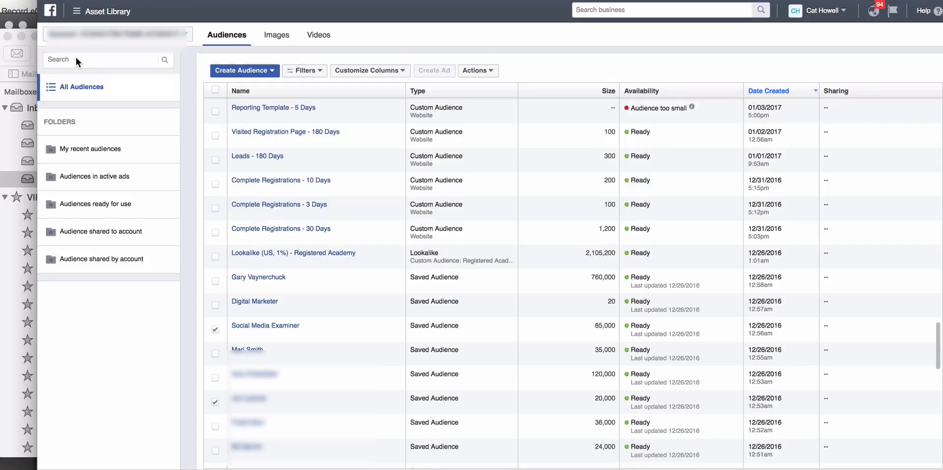
Step: Open the main navigation list of business tools
left_click(73, 15)
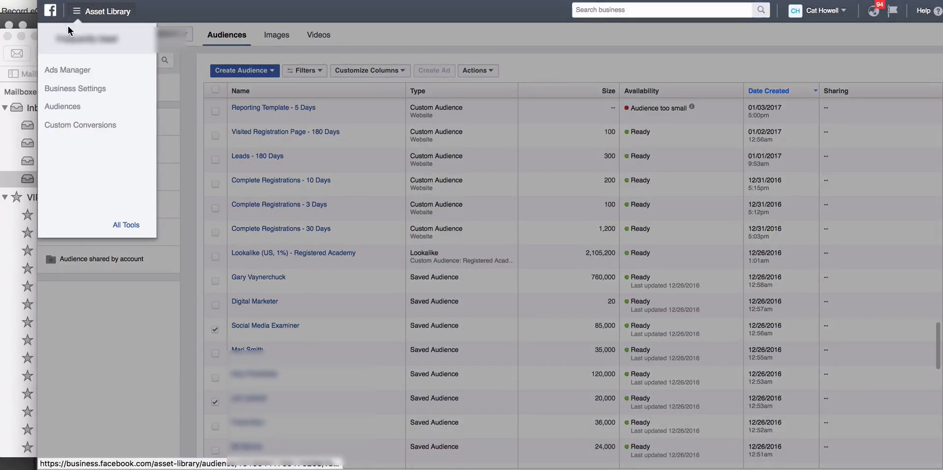